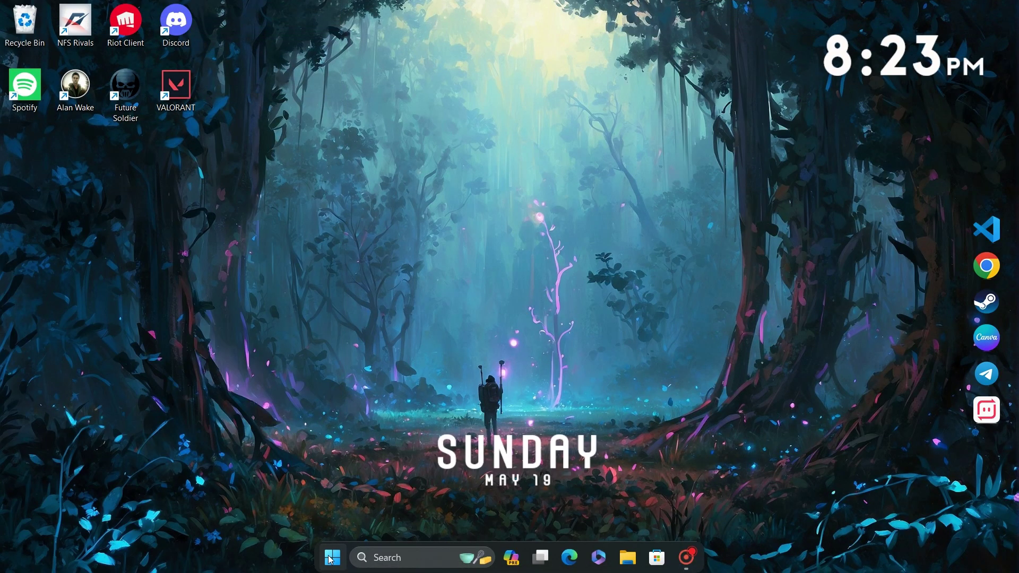
Step: Open Settings to Apps > Installed apps, showing 114 apps sorted by size
{"action": "left_click", "coordinate": [331, 558]}
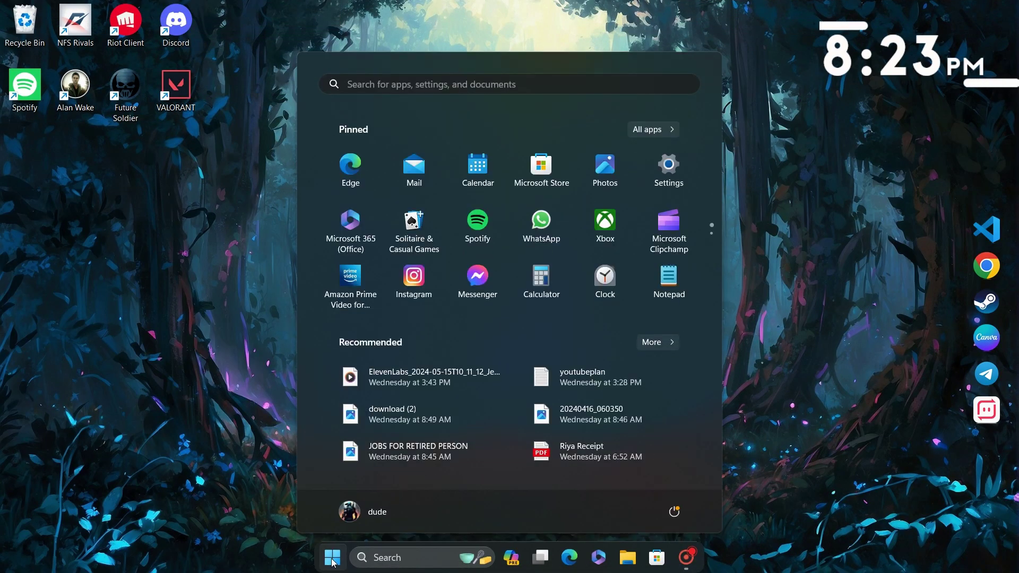
{"action": "left_click", "coordinate": [664, 177]}
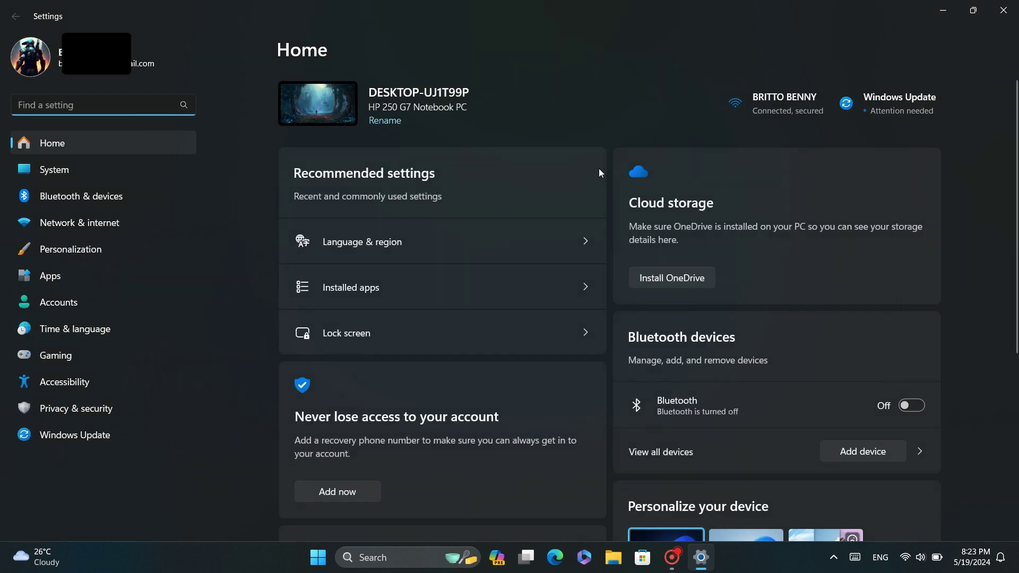
{"action": "left_click", "coordinate": [45, 280]}
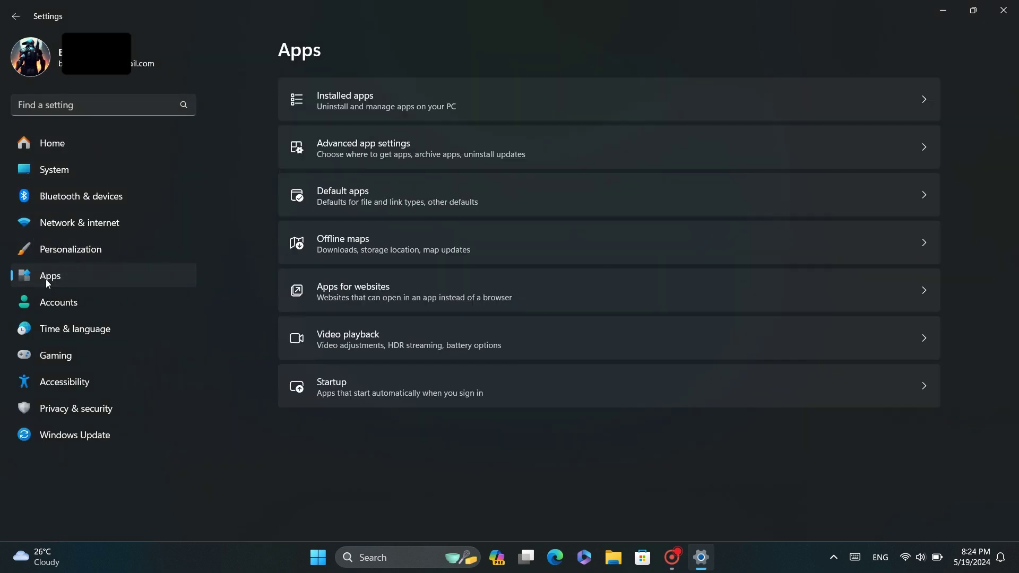
{"action": "left_click", "coordinate": [526, 105]}
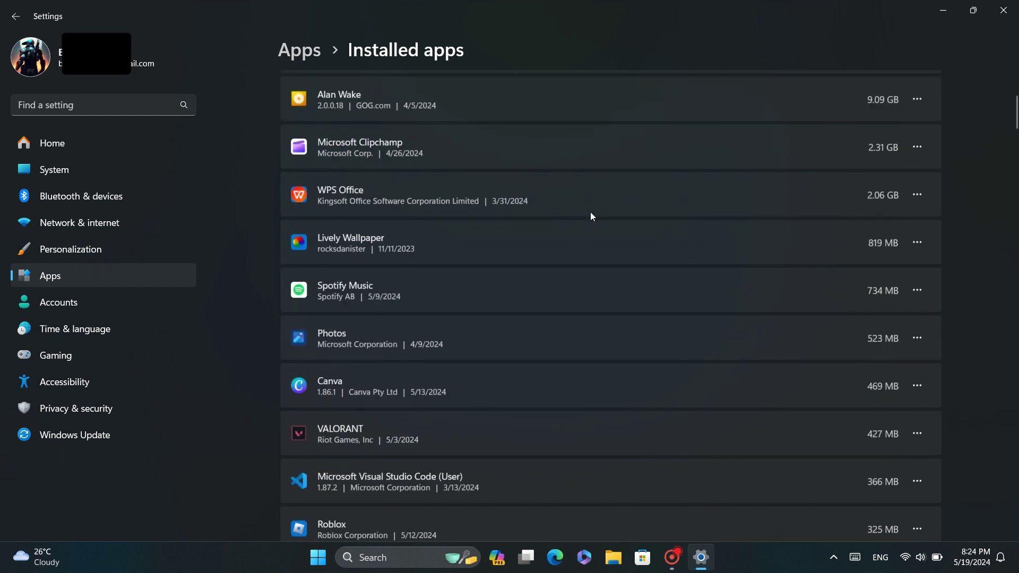
{"action": "scroll", "coordinate": [591, 211], "scroll_direction": "down", "scroll_amount": 3}
{"action": "scroll", "coordinate": [592, 214], "scroll_direction": "up", "scroll_amount": 3}
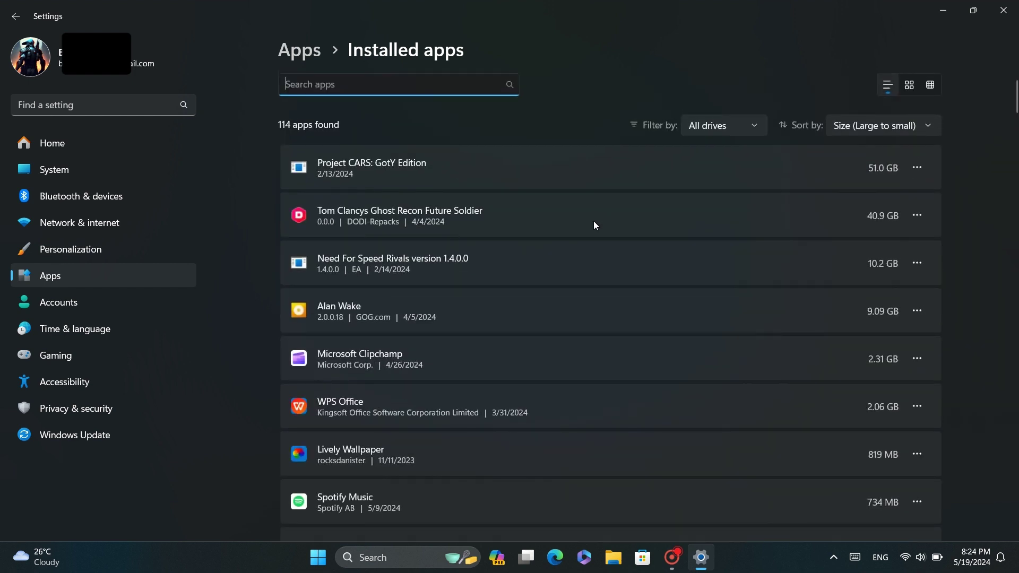
Step: Set Microsoft Clipchamp's 'Let this app run in background' to Never, then return to Installed apps
{"action": "left_click", "coordinate": [917, 359]}
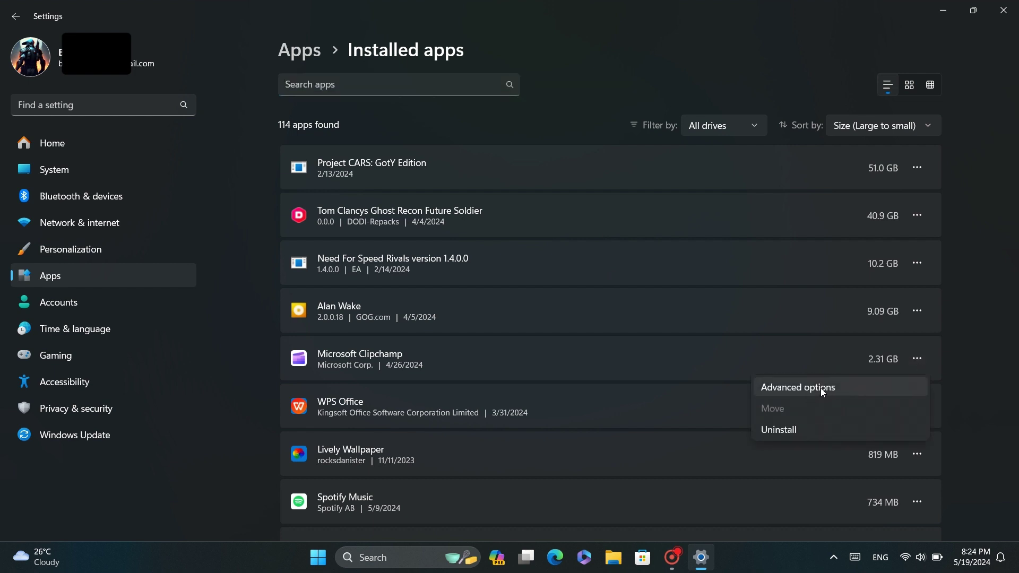
{"action": "left_click", "coordinate": [848, 389]}
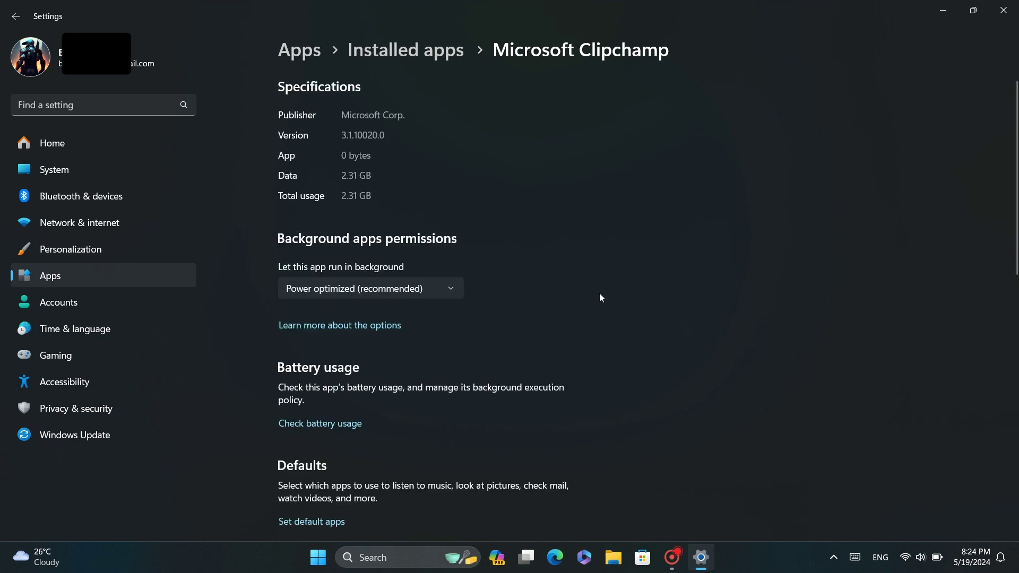
{"action": "scroll", "coordinate": [599, 297], "scroll_direction": "down", "scroll_amount": 2}
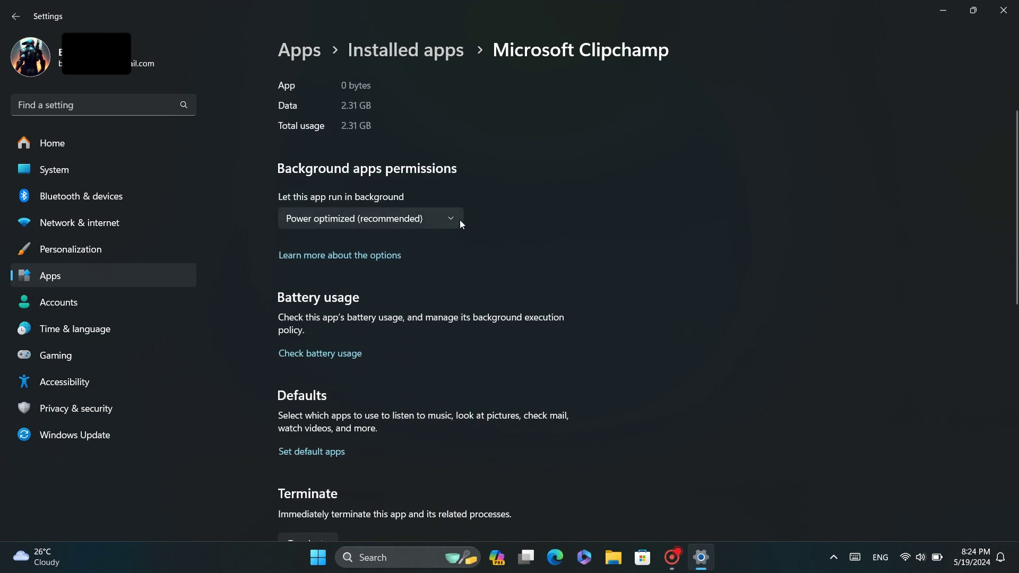
{"action": "left_click", "coordinate": [447, 219]}
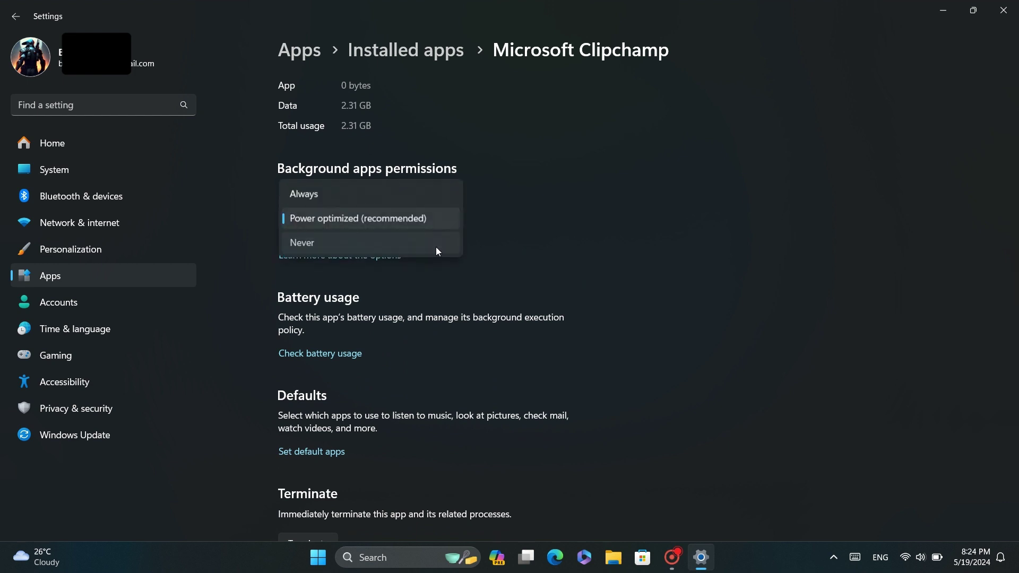
{"action": "left_click", "coordinate": [435, 243]}
{"action": "scroll", "coordinate": [453, 262], "scroll_direction": "down", "scroll_amount": 4}
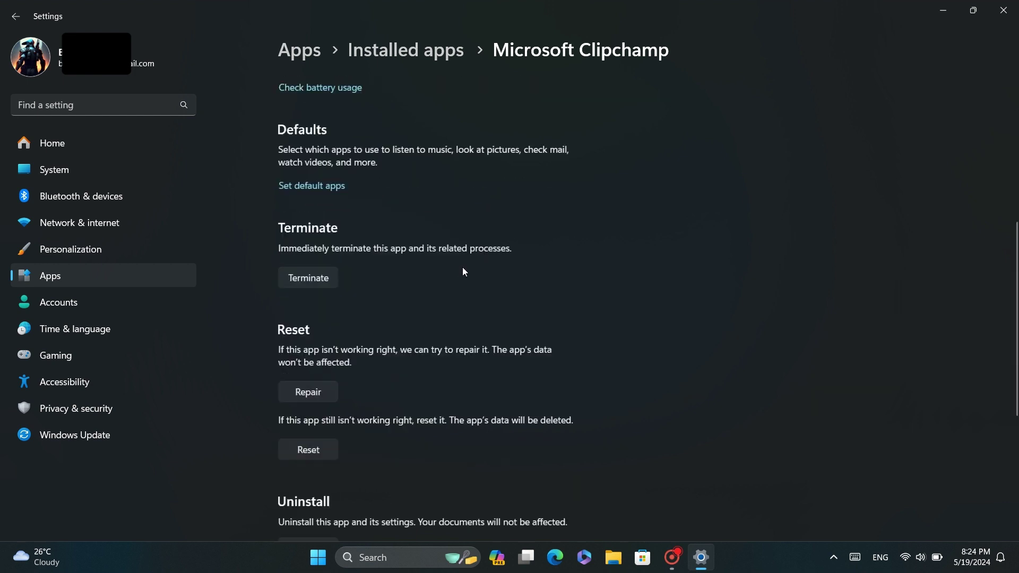
{"action": "scroll", "coordinate": [462, 271], "scroll_direction": "down", "scroll_amount": 1}
{"action": "scroll", "coordinate": [463, 271], "scroll_direction": "down", "scroll_amount": 2}
{"action": "scroll", "coordinate": [462, 270], "scroll_direction": "up", "scroll_amount": 4}
{"action": "scroll", "coordinate": [463, 271], "scroll_direction": "up", "scroll_amount": 3}
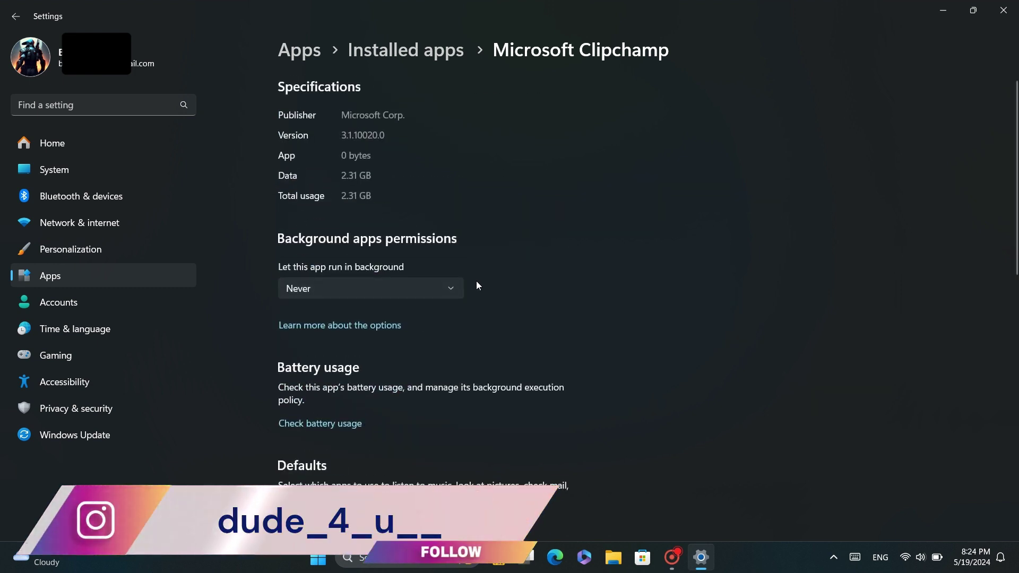
{"action": "key", "text": "alt+Left"}
{"action": "scroll", "coordinate": [846, 278], "scroll_direction": "down", "scroll_amount": 2}
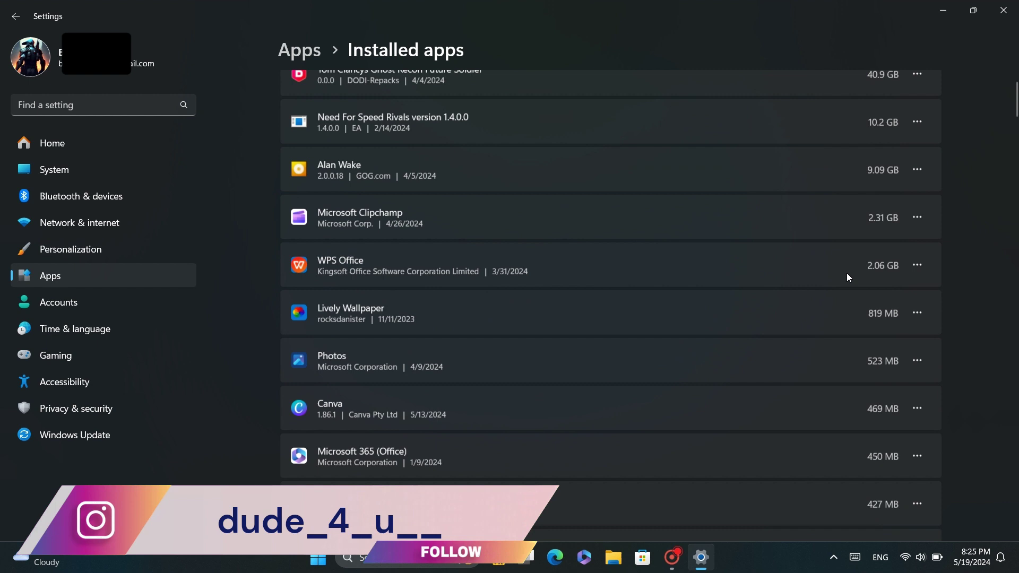
{"action": "scroll", "coordinate": [849, 318], "scroll_direction": "down", "scroll_amount": 1}
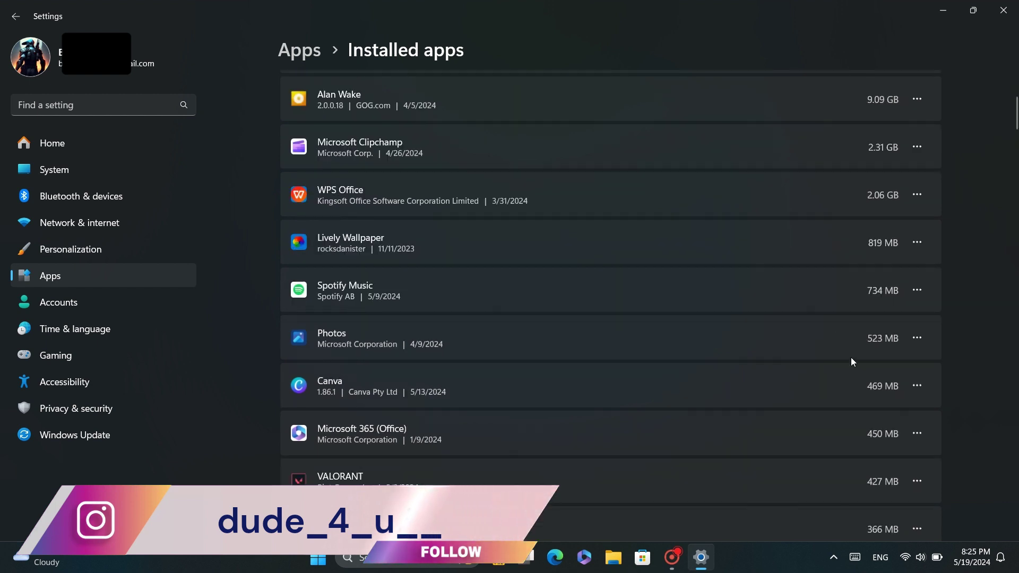
Step: Open and dismiss Canva's options menu, then close the Settings window
{"action": "left_click", "coordinate": [916, 386]}
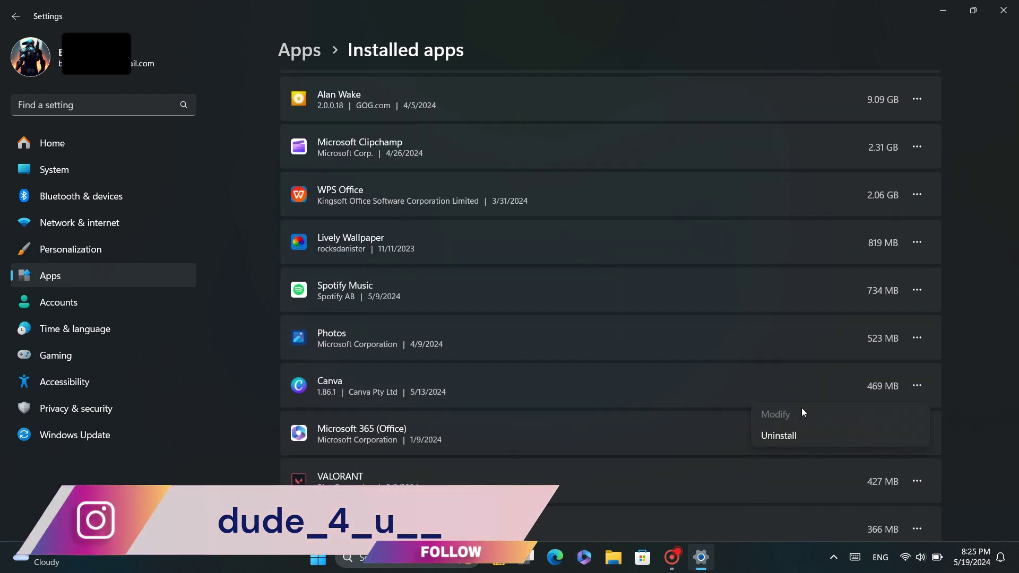
{"action": "left_click", "coordinate": [938, 384]}
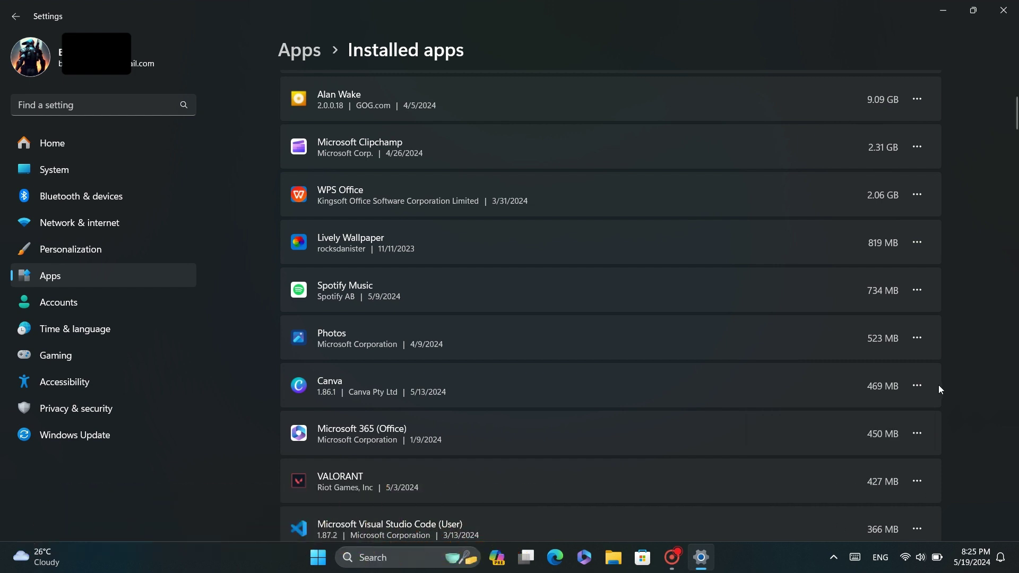
{"action": "left_click", "coordinate": [1003, 10]}
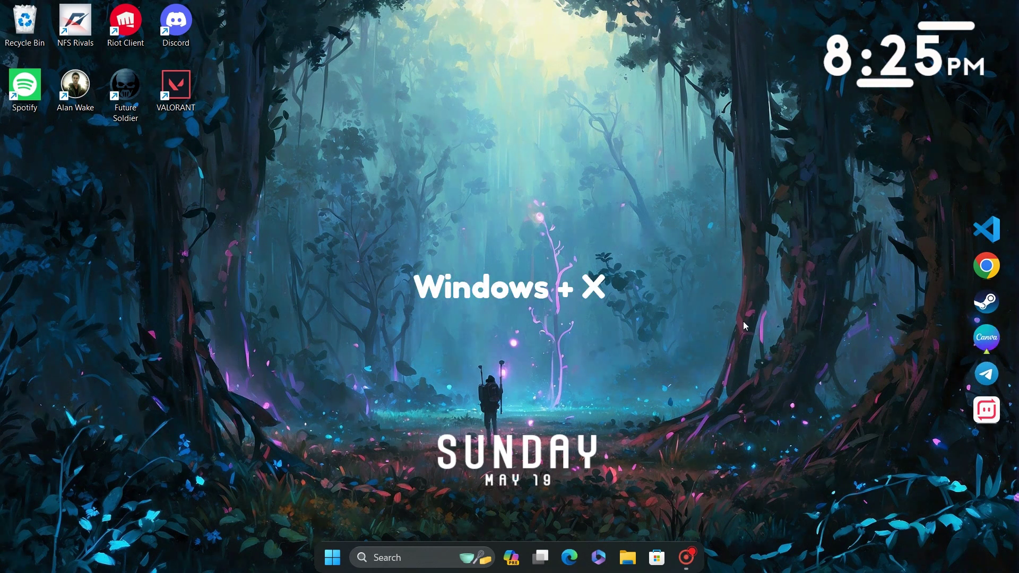
Step: Launch Task Manager from the Win+X quick link menu
{"action": "key", "text": "super+x"}
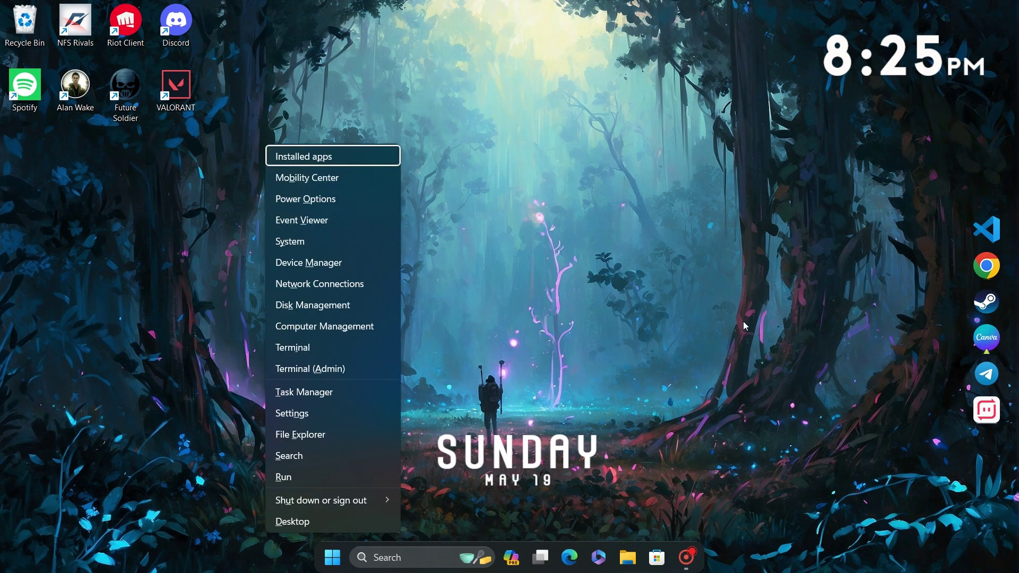
{"action": "left_click", "coordinate": [351, 396]}
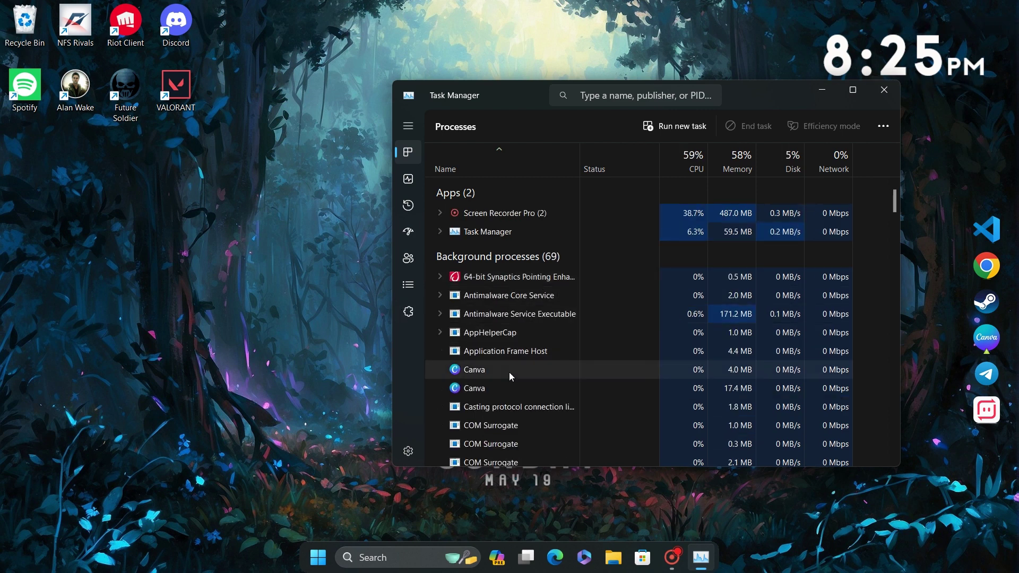
{"action": "scroll", "coordinate": [509, 372], "scroll_direction": "down", "scroll_amount": 1}
{"action": "scroll", "coordinate": [500, 329], "scroll_direction": "down", "scroll_amount": 1}
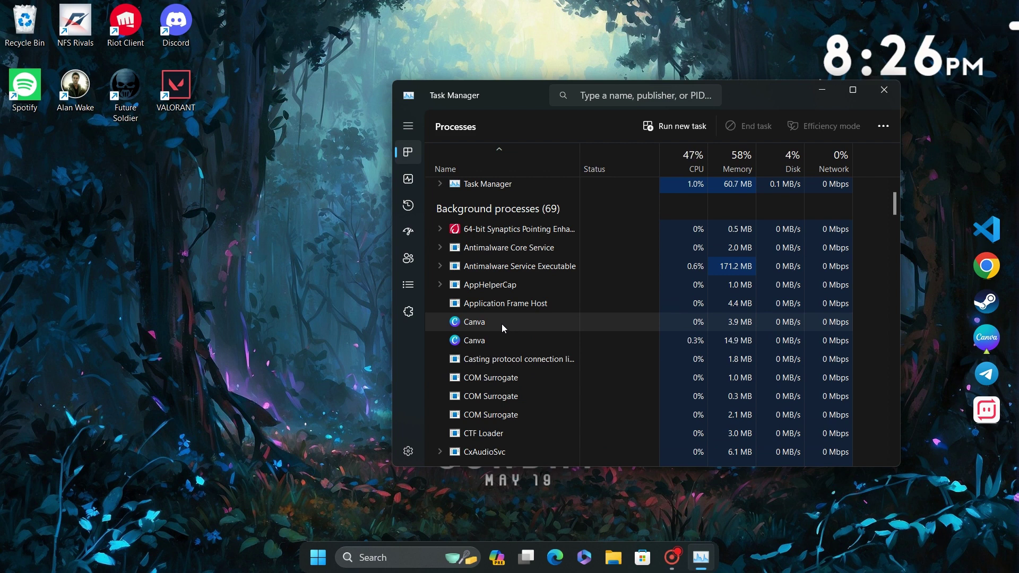
Step: End both Canva background processes, leaving 67, and close Task Manager
{"action": "right_click", "coordinate": [501, 324]}
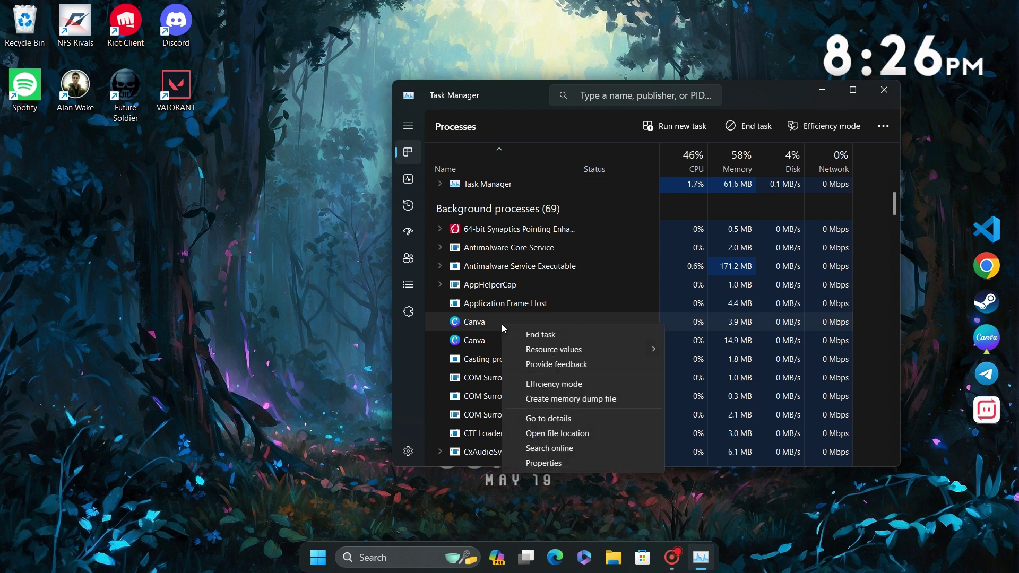
{"action": "left_click", "coordinate": [552, 336]}
{"action": "right_click", "coordinate": [542, 324]}
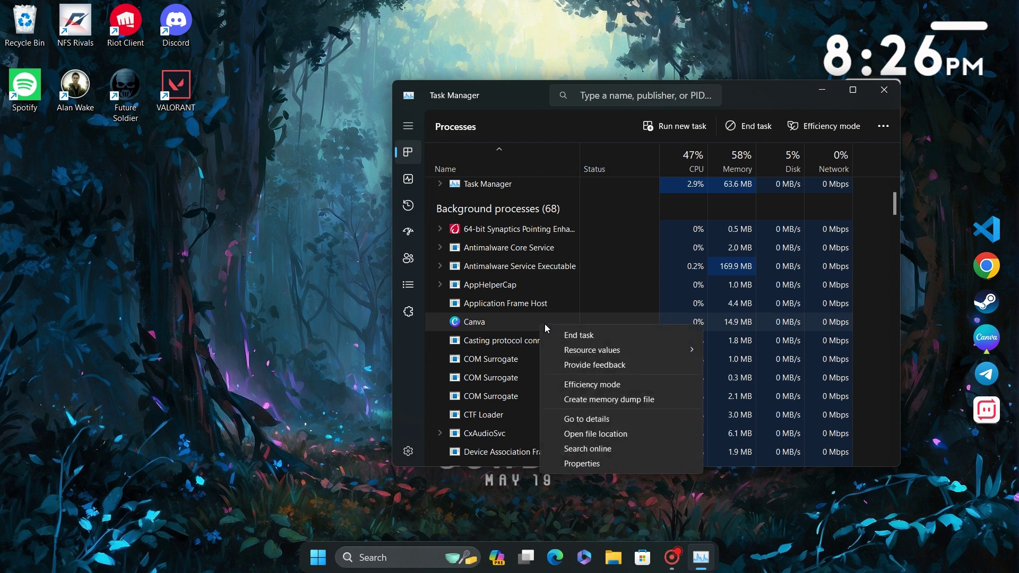
{"action": "left_click", "coordinate": [566, 335]}
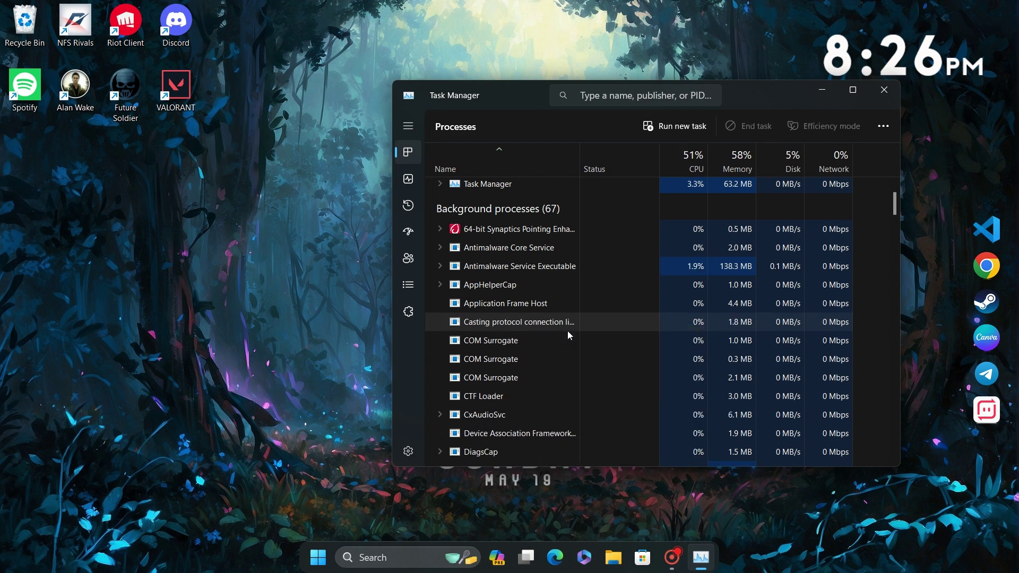
{"action": "scroll", "coordinate": [567, 335], "scroll_direction": "up", "scroll_amount": 1}
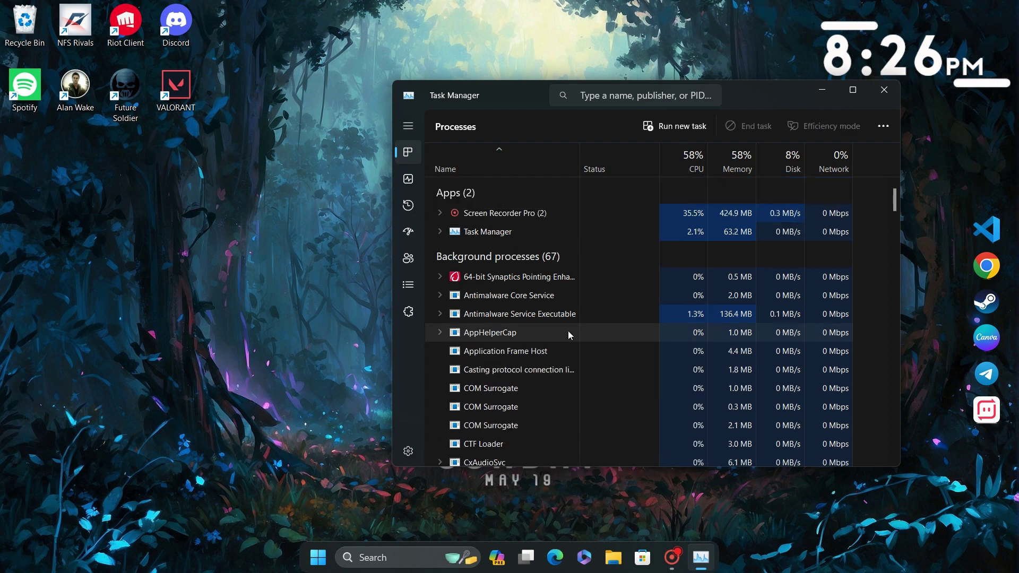
{"action": "left_click", "coordinate": [884, 90]}
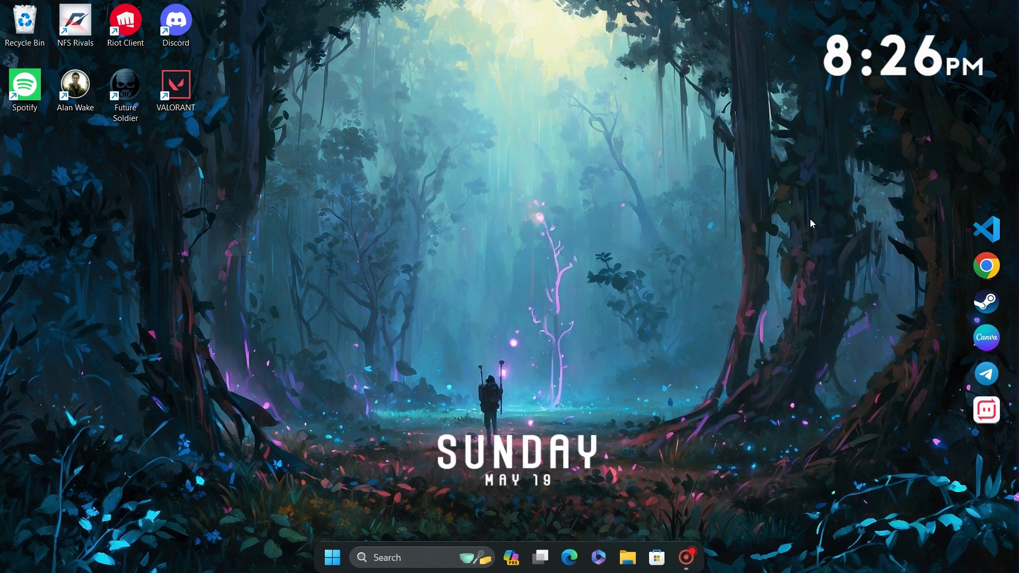